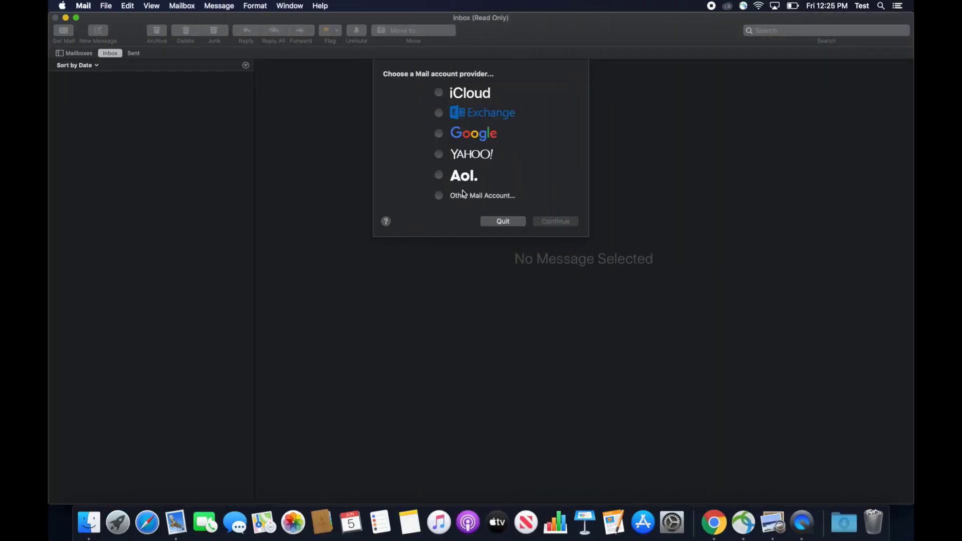
Choose Exchange as the account provider and continue to its sign-in form
click(440, 113)
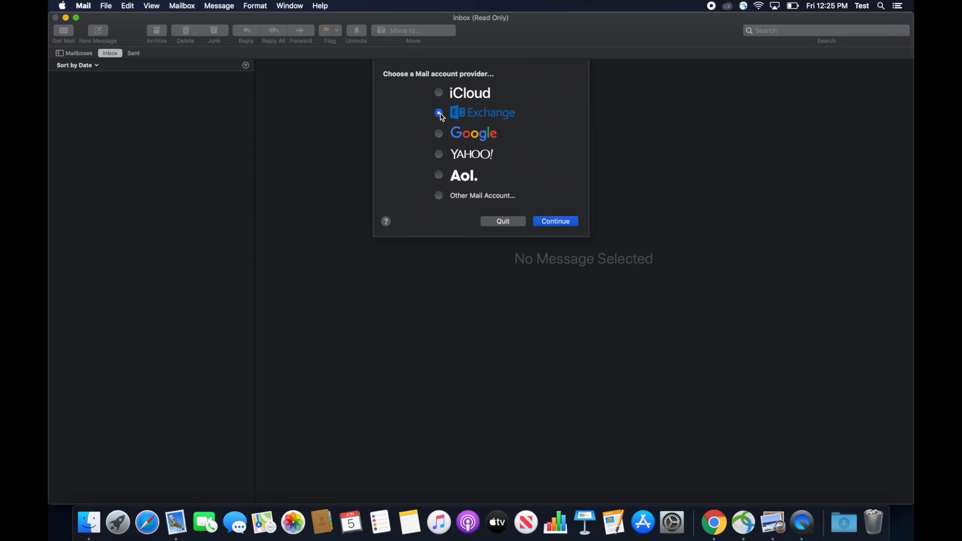
click(558, 225)
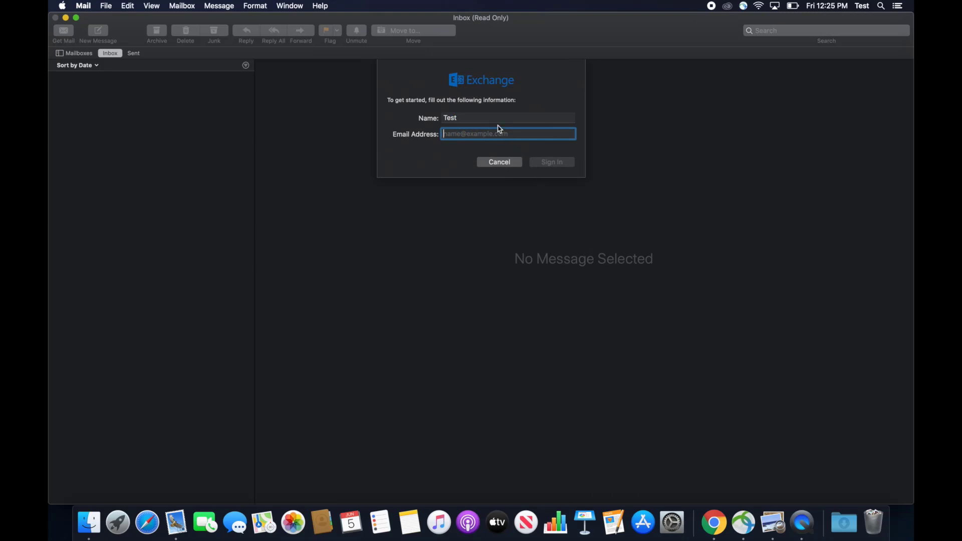
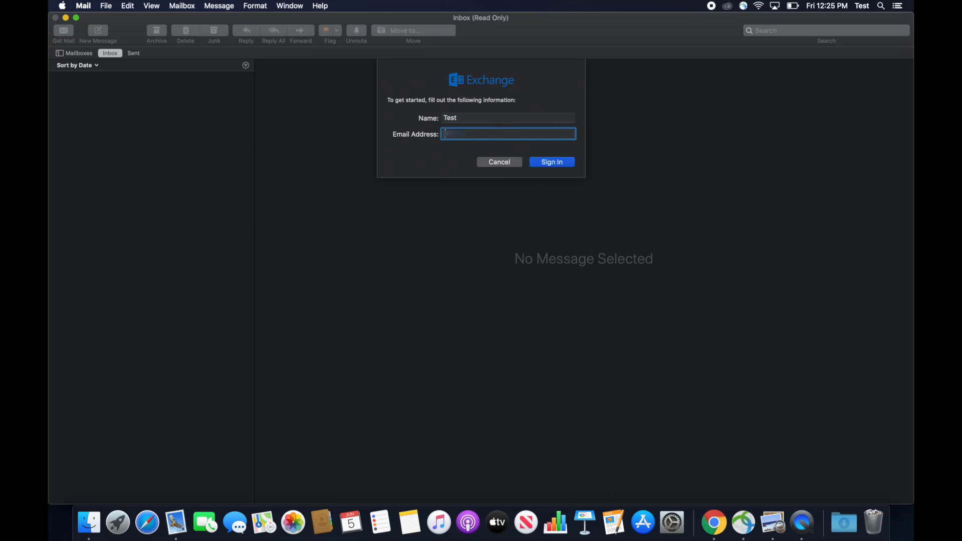
click(552, 161)
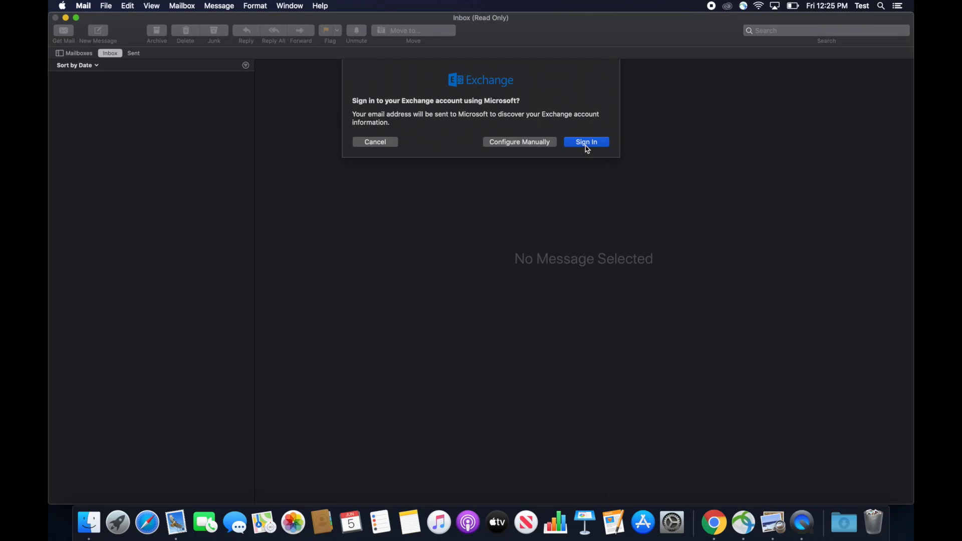
Agree to sign in through Microsoft, reaching the university password page
click(587, 143)
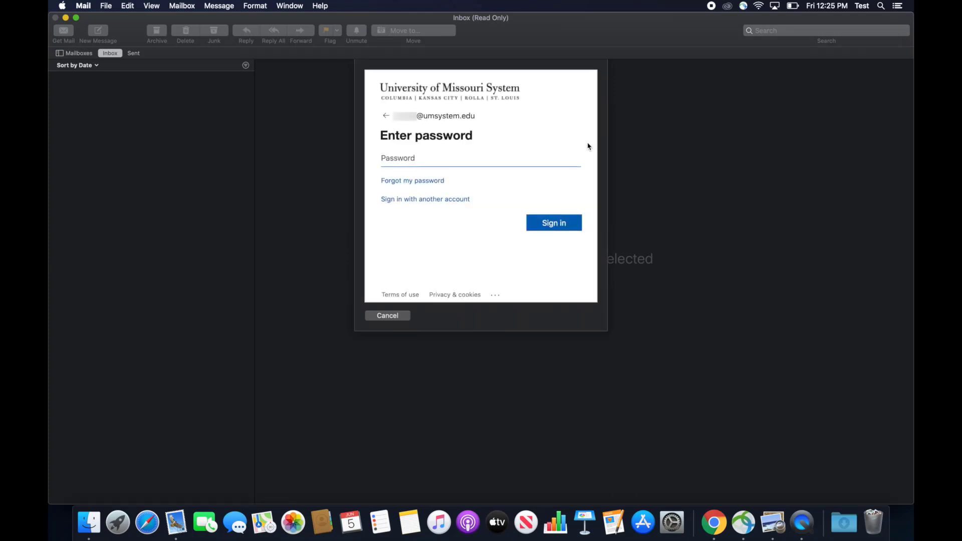
Paste the account password and sign in to the University of Missouri System account
key(super+v)
click(556, 223)
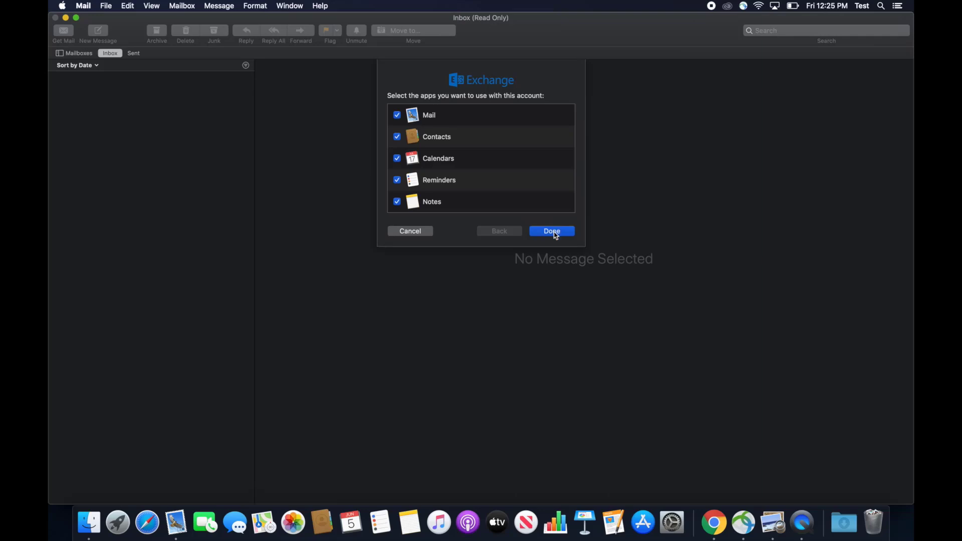
Finish setup with Mail, Contacts, Calendars, Reminders and Notes enabled, loading the inbox
click(555, 232)
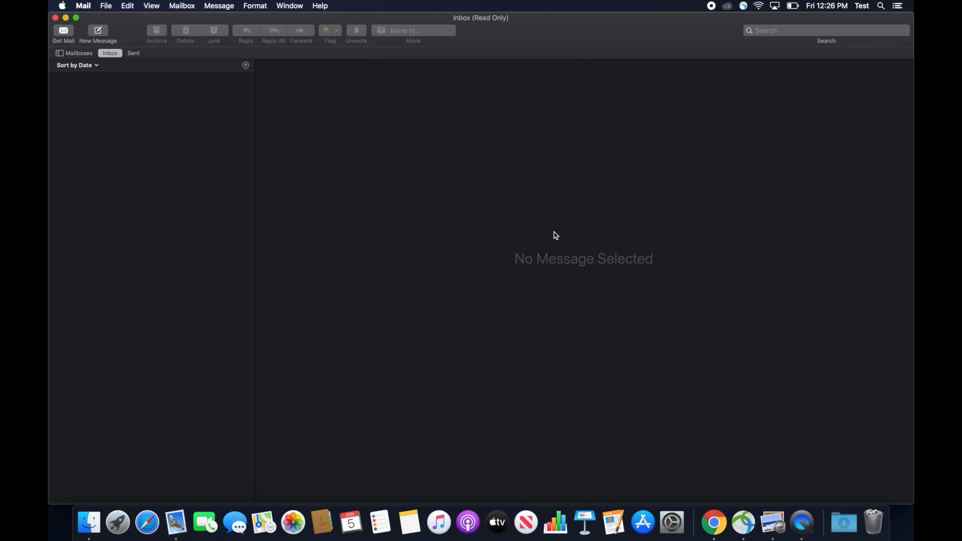